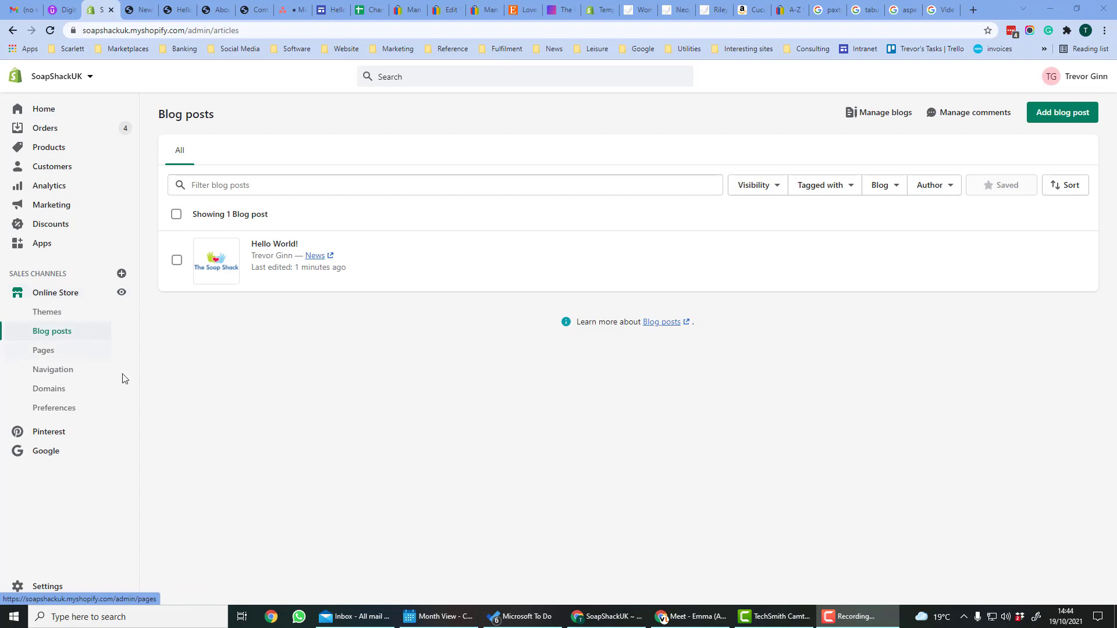
# Add a blog titled 'Product launches' with the Default blog template and comments disabled
pyautogui.click(876, 115)
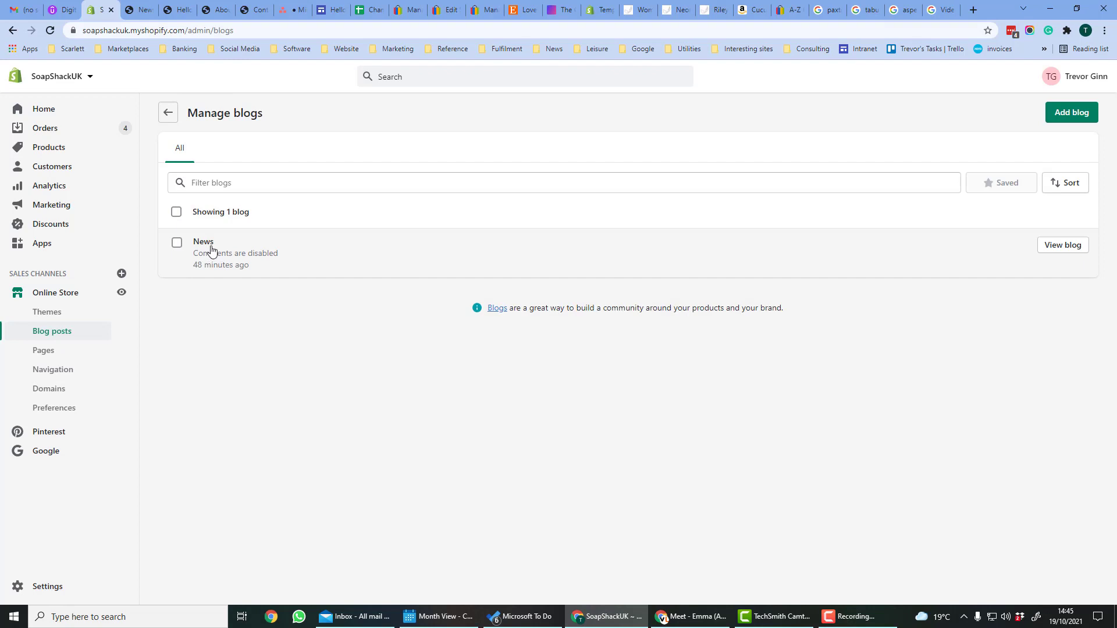
pyautogui.click(1071, 114)
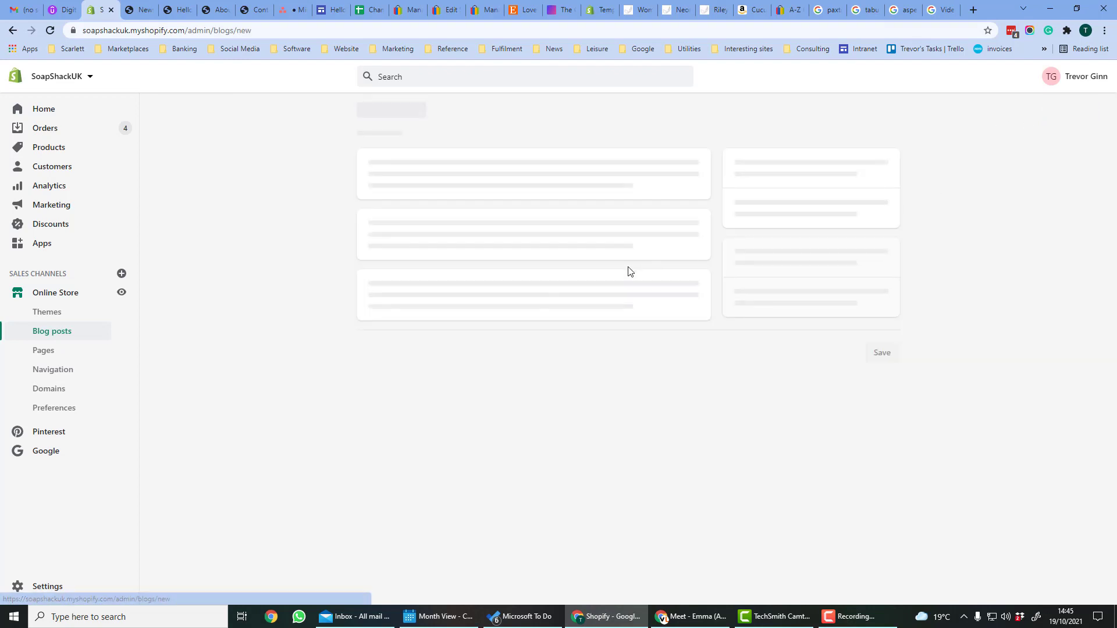
pyautogui.click(444, 192)
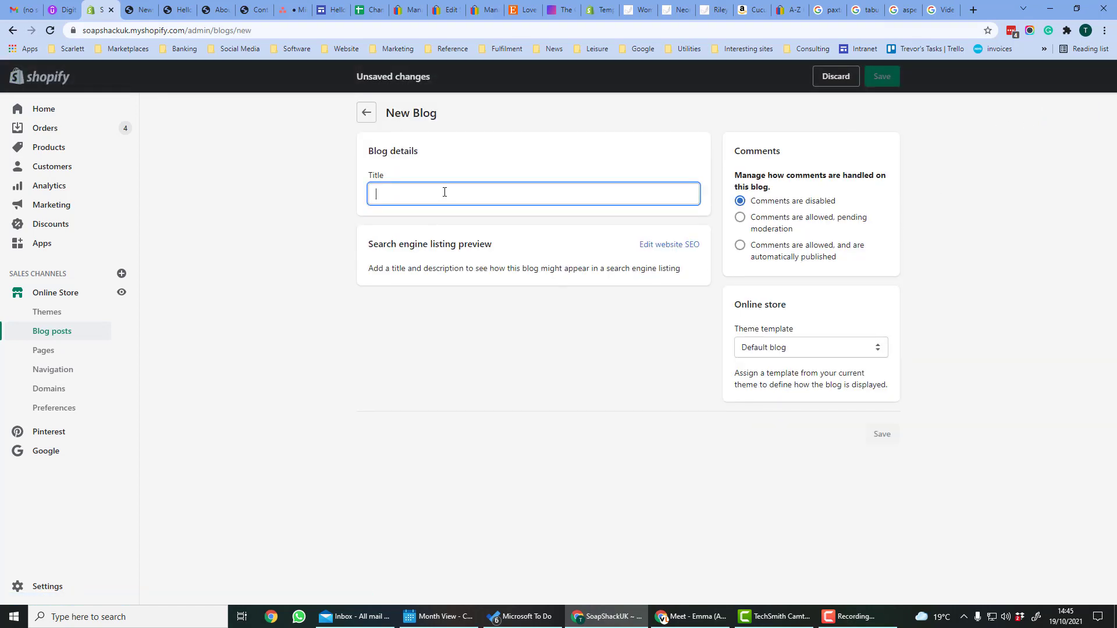
pyautogui.write('Product launches')
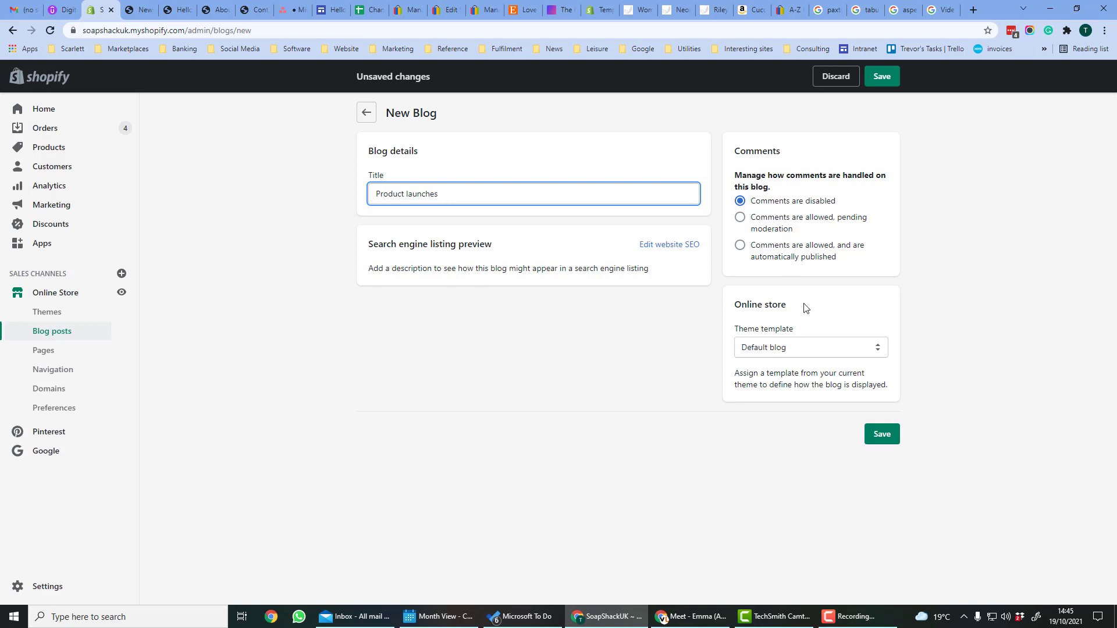
pyautogui.click(786, 349)
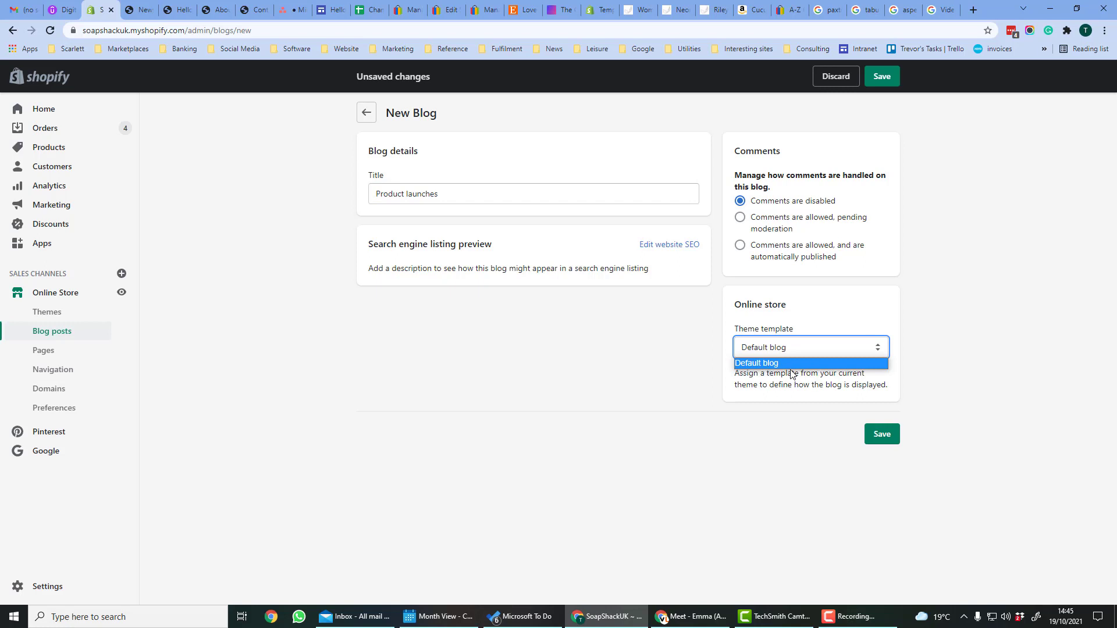
pyautogui.click(801, 357)
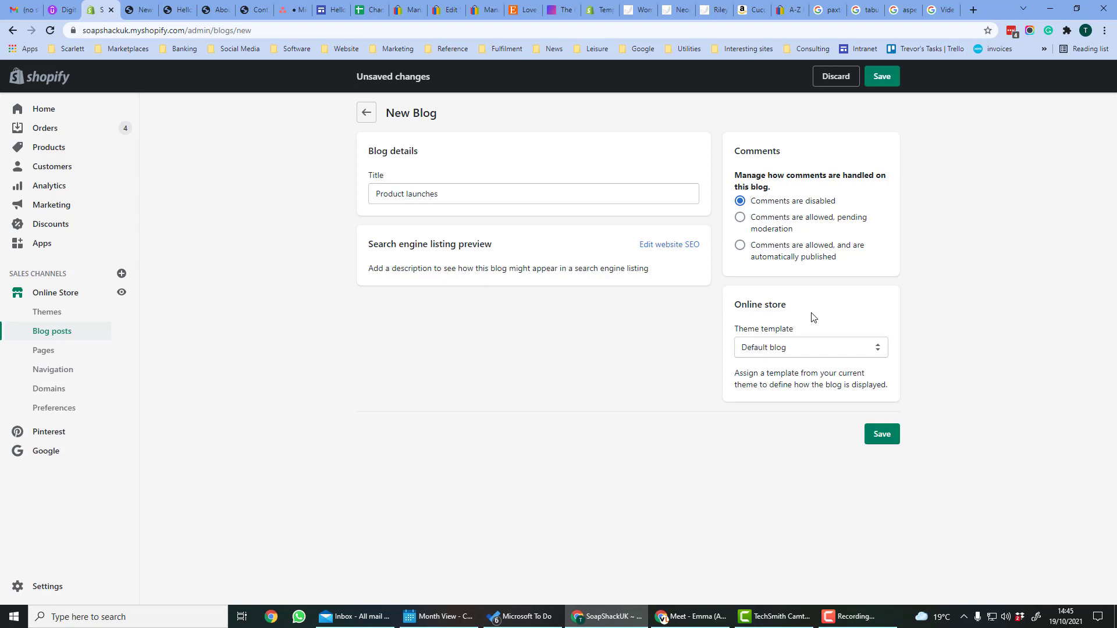
pyautogui.click(881, 434)
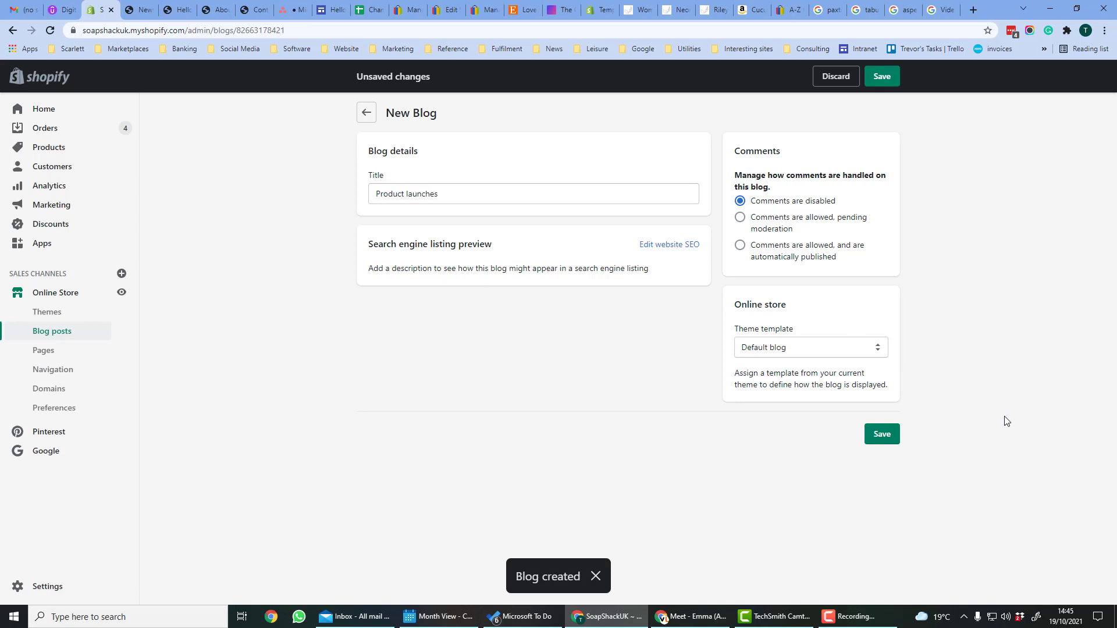
# Open the Hello World! post and keep it assigned to the News blog
pyautogui.click(46, 332)
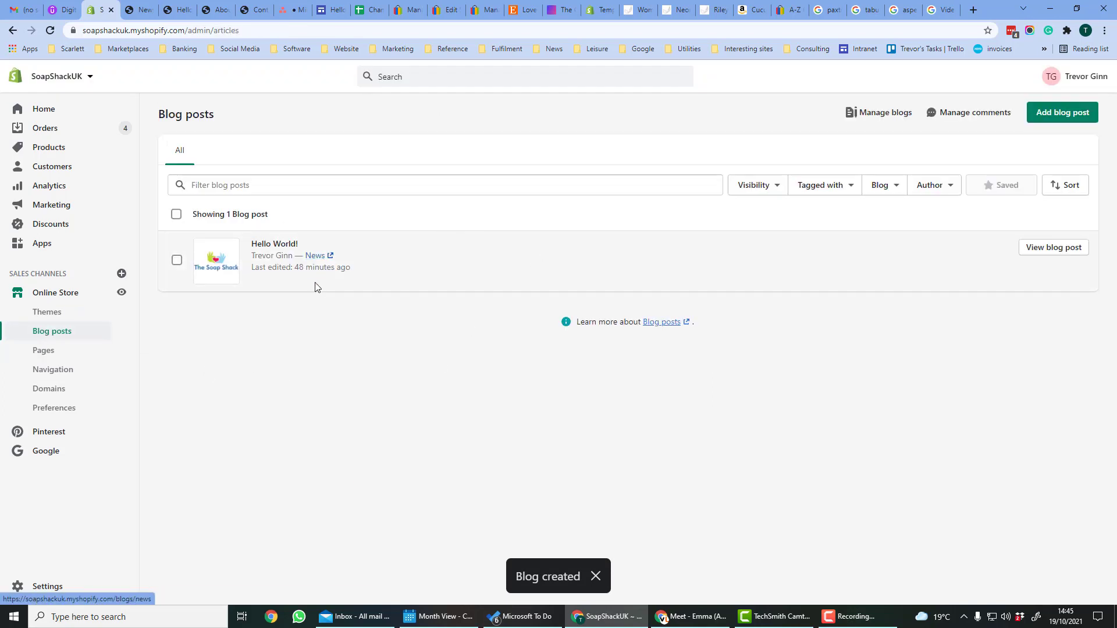
pyautogui.moveTo(314, 254)
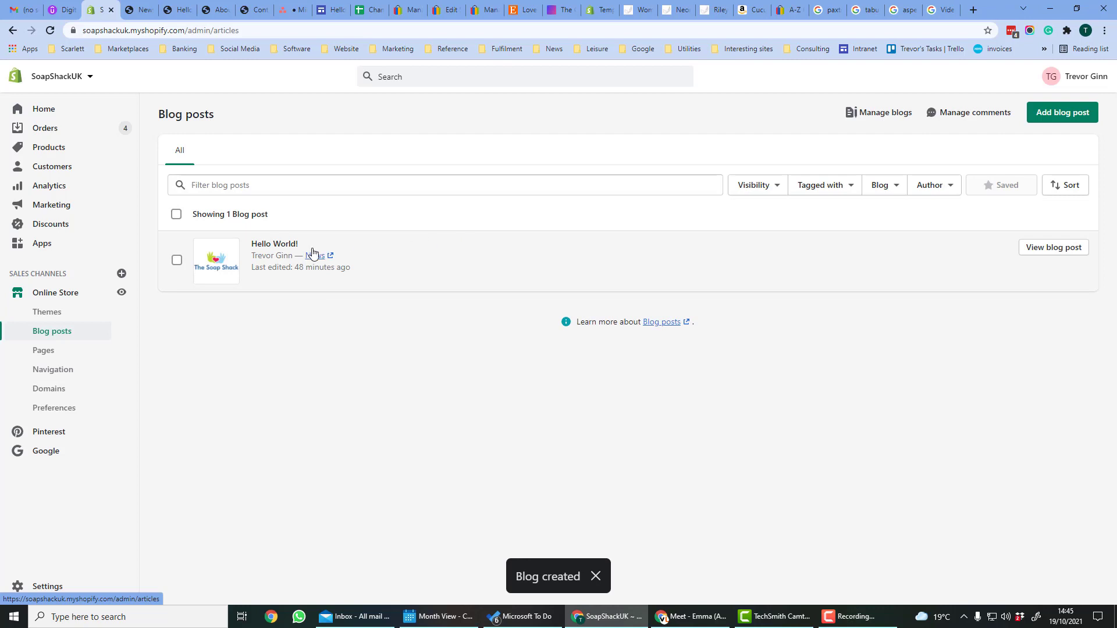
pyautogui.click(277, 266)
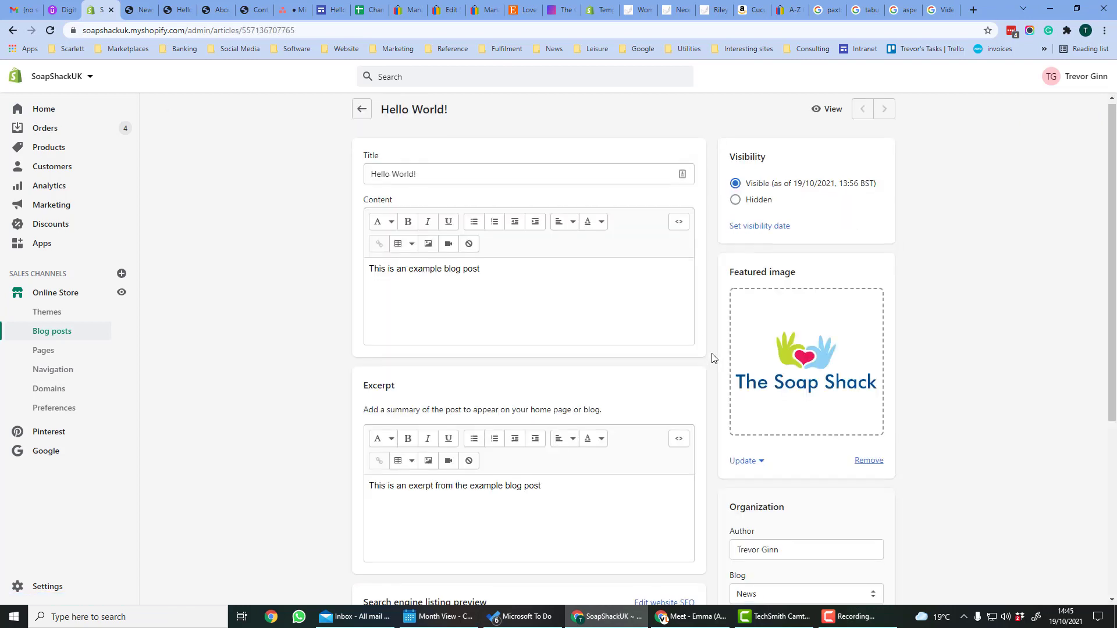
pyautogui.scroll(-4, 711, 353)
pyautogui.click(773, 366)
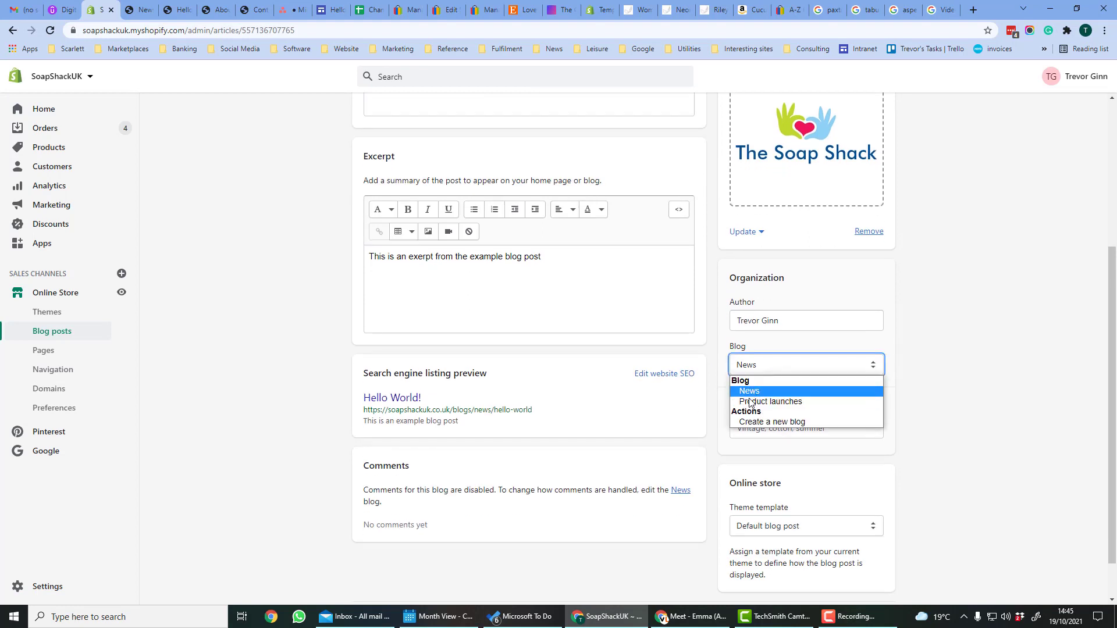
pyautogui.click(966, 403)
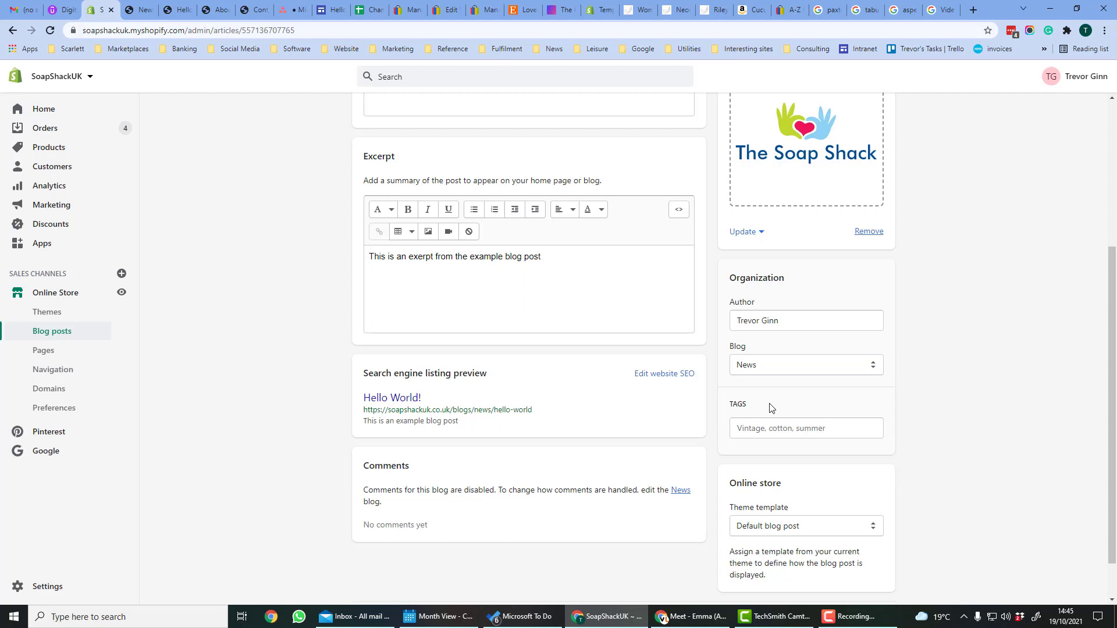
pyautogui.scroll(4, 832, 383)
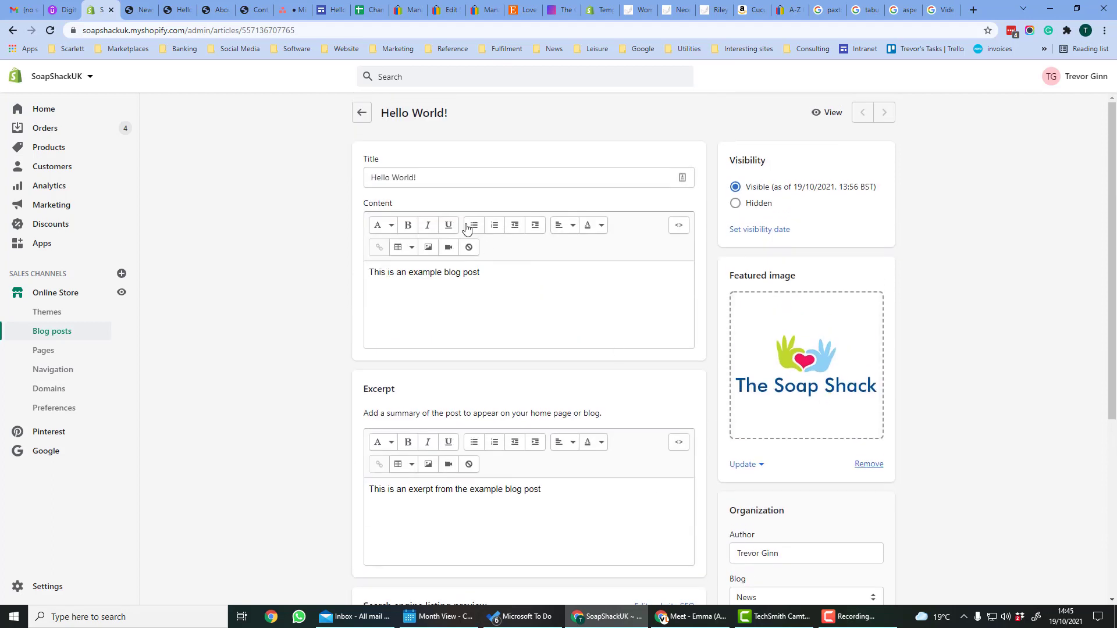
# Make the last words of the post content, 'ple blog post', bold and italic
pyautogui.click(439, 177)
pyautogui.tripleClick(395, 166)
pyautogui.click(498, 273)
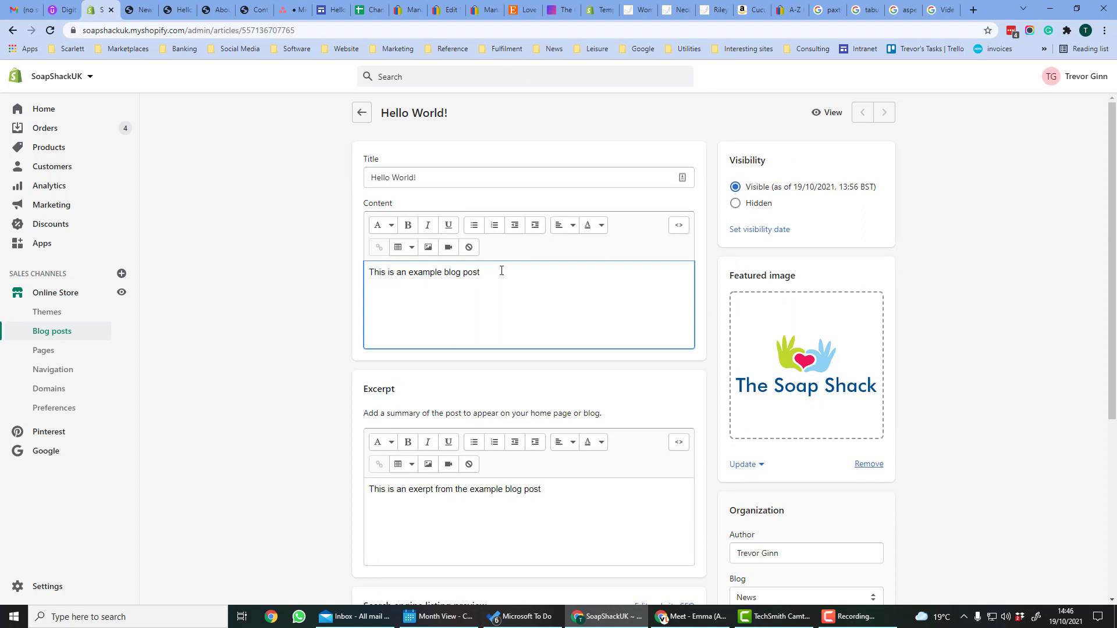
pyautogui.moveTo(488, 274); pyautogui.dragTo(430, 276)
pyautogui.click(408, 225)
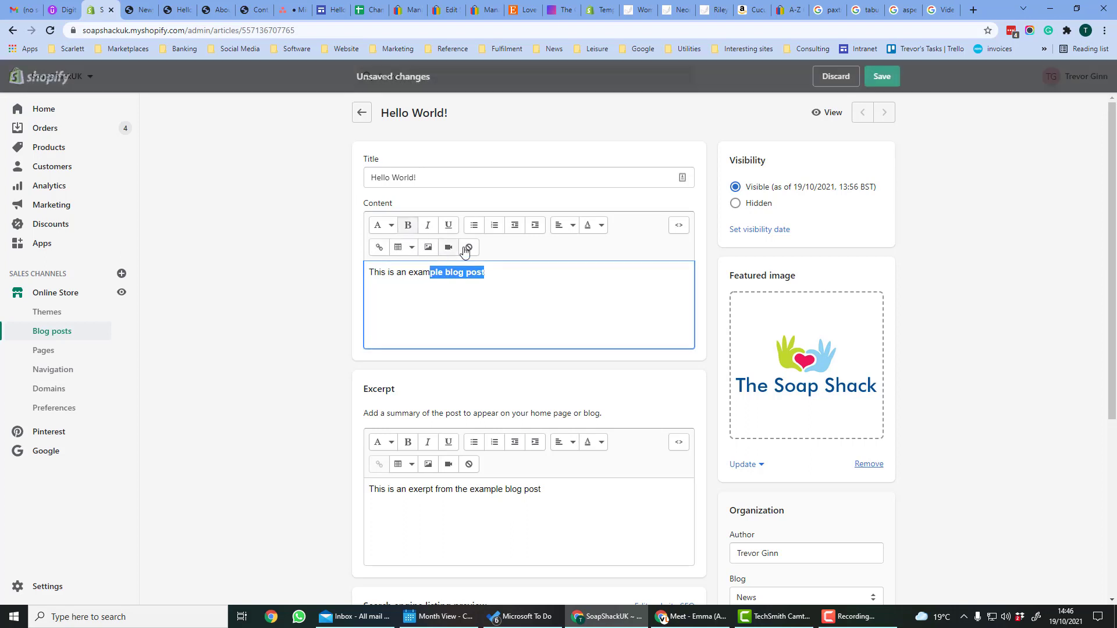
pyautogui.click(427, 225)
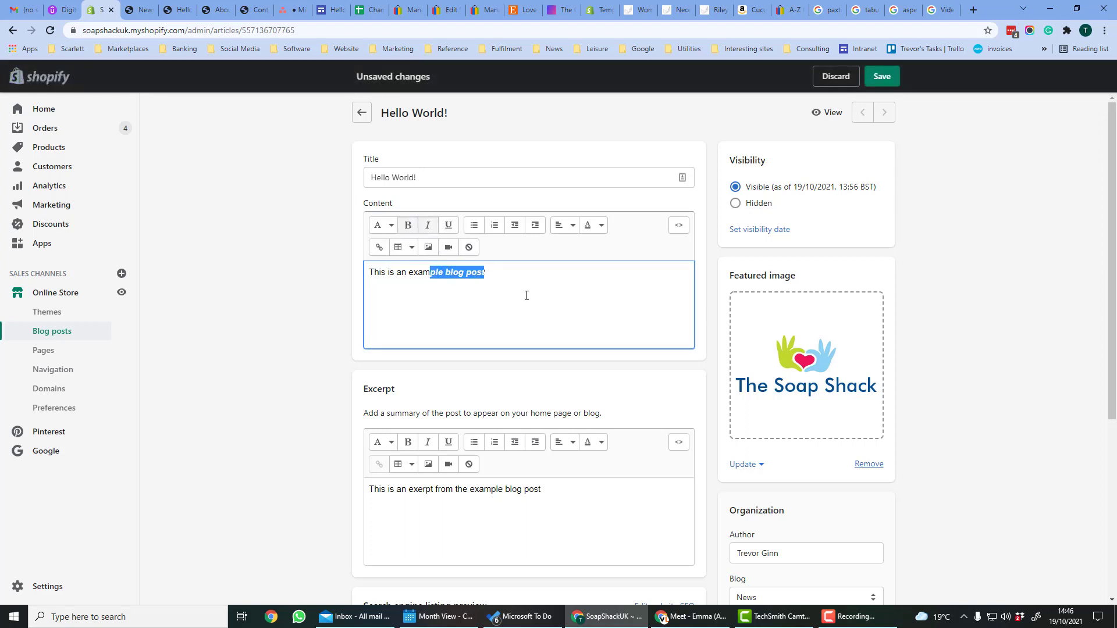
pyautogui.click(526, 295)
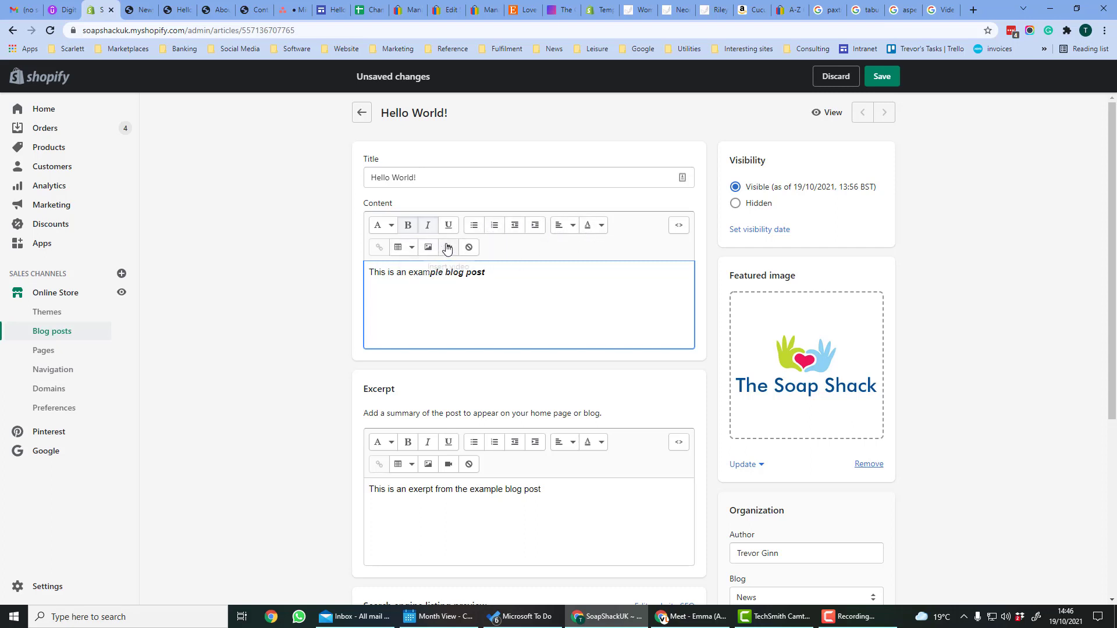
# Save the edited Hello World! post with Ctrl+S and return to the blog posts list
pyautogui.click(421, 298)
pyautogui.scroll(-2, 497, 473)
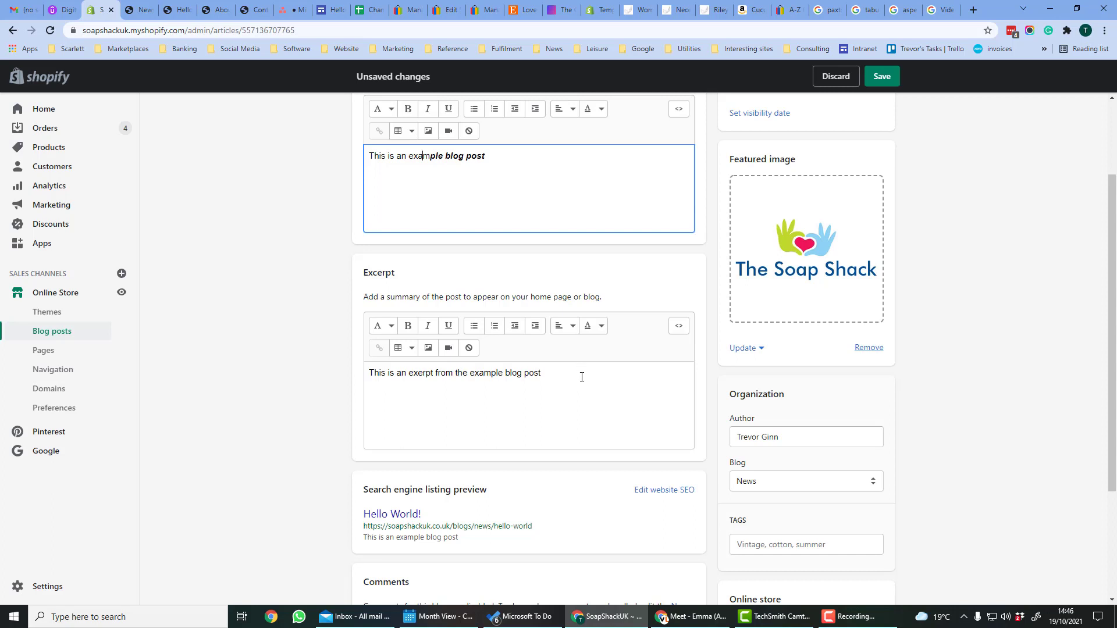
pyautogui.scroll(2, 582, 377)
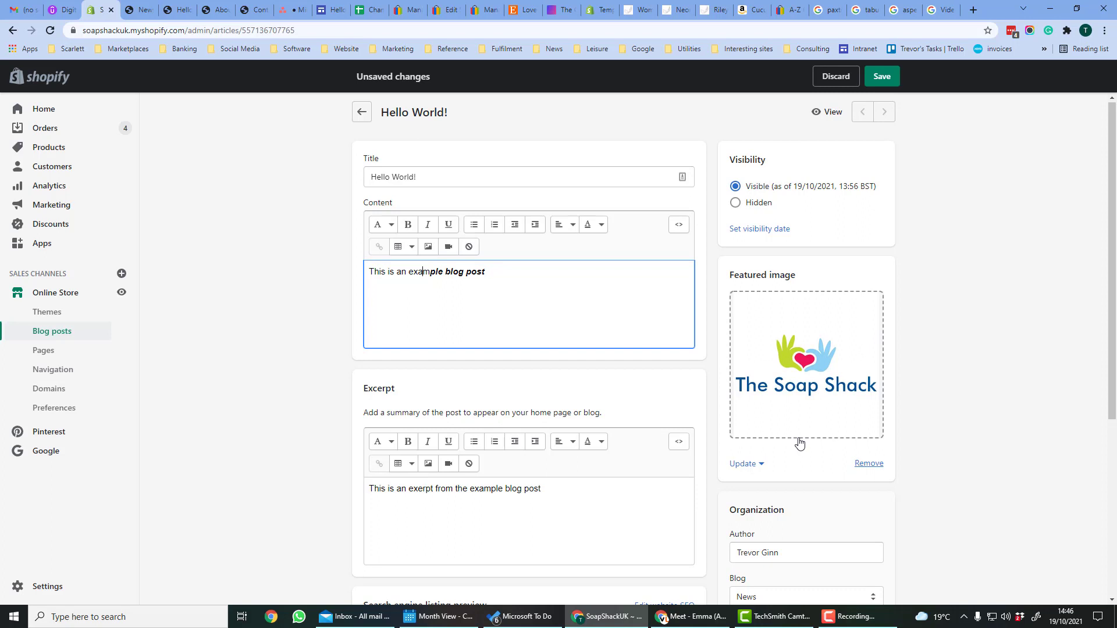
pyautogui.scroll(-4, 757, 378)
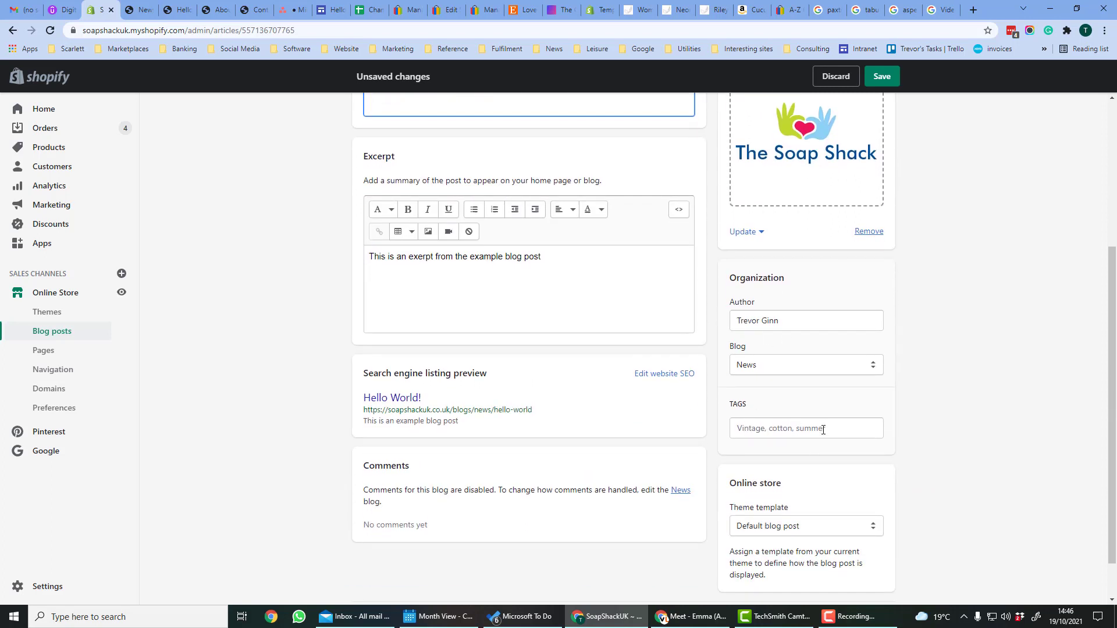
pyautogui.scroll(4, 829, 431)
pyautogui.hotkey('ctrl', 's')
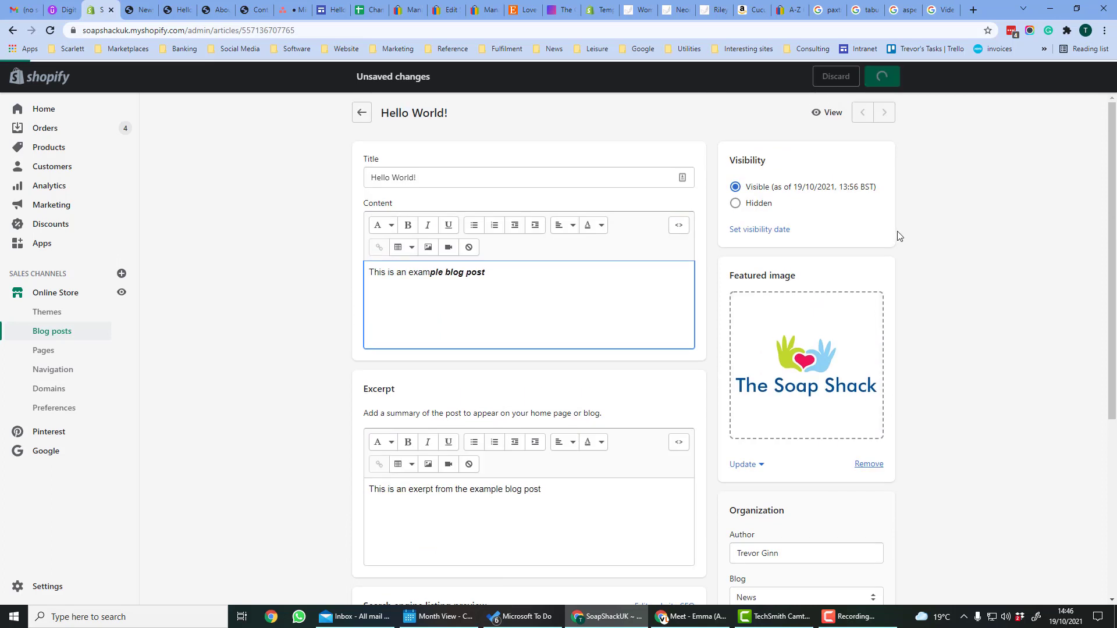
pyautogui.click(361, 113)
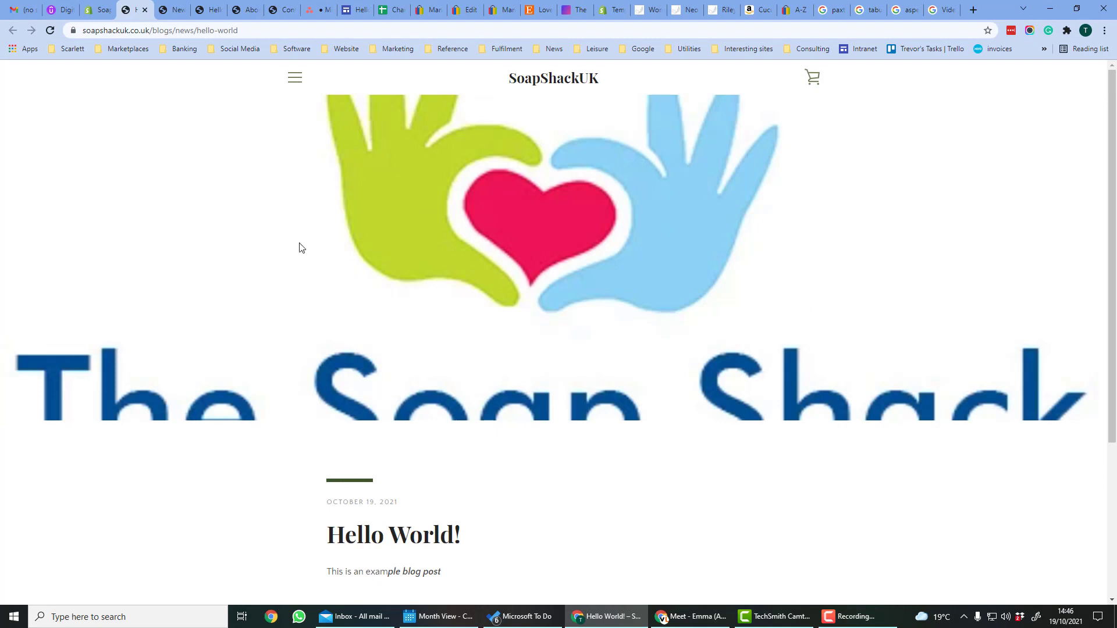
# Trim the storefront address to /blogs/news/ to load the News blog listing
pyautogui.scroll(-3, 406, 397)
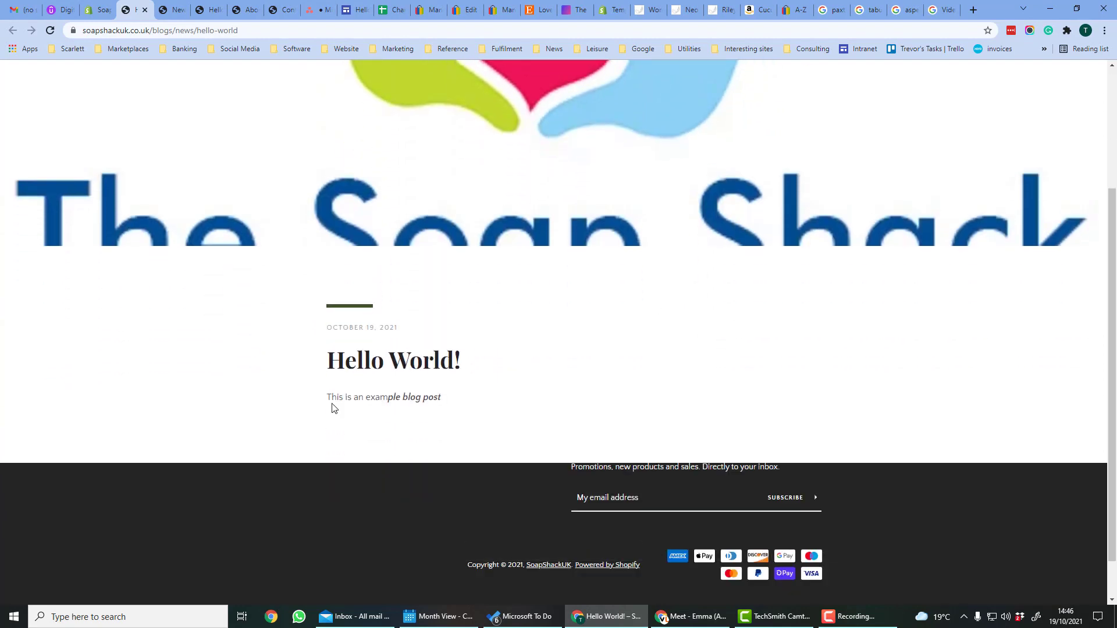
pyautogui.scroll(3, 487, 409)
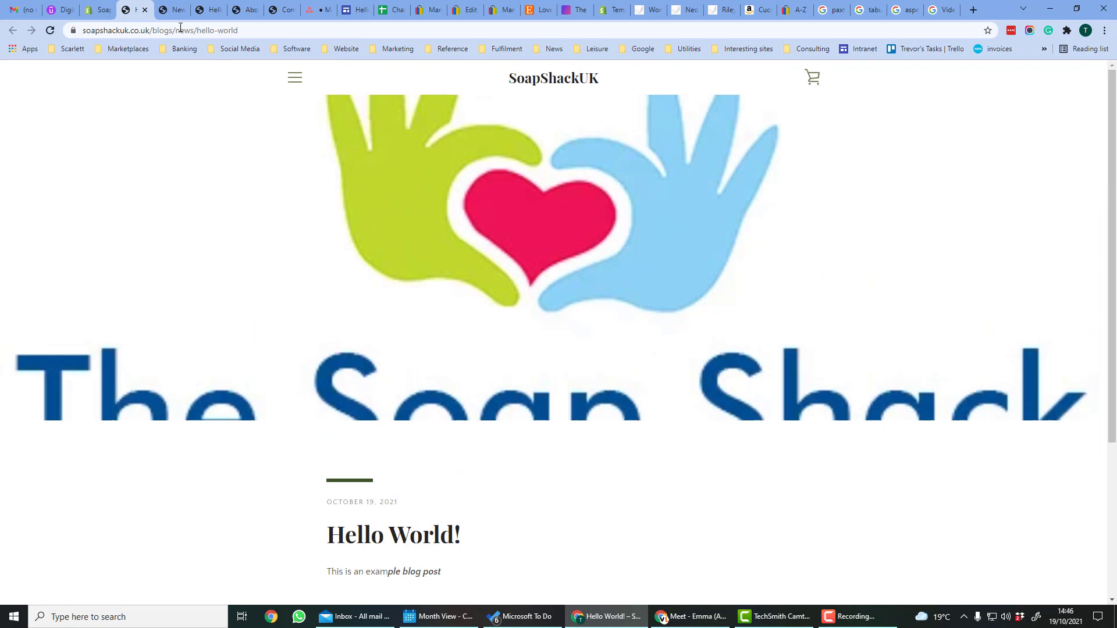
pyautogui.moveTo(176, 30); pyautogui.dragTo(385, 51)
pyautogui.click(265, 30)
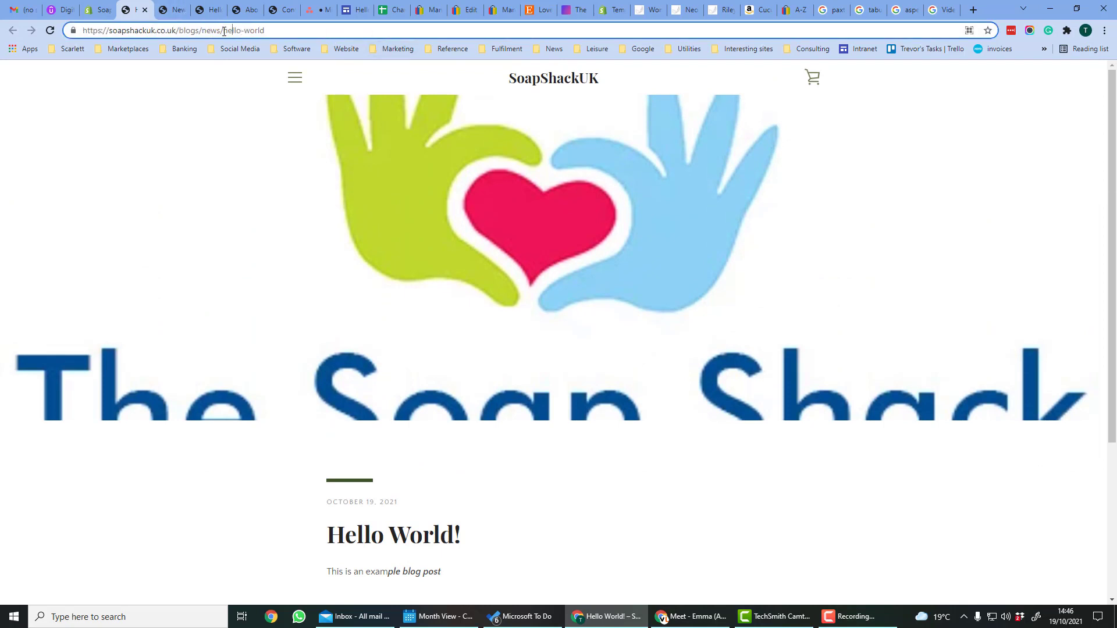
pyautogui.moveTo(265, 30); pyautogui.dragTo(225, 30)
pyautogui.press('BackSpace')
pyautogui.press('Return')
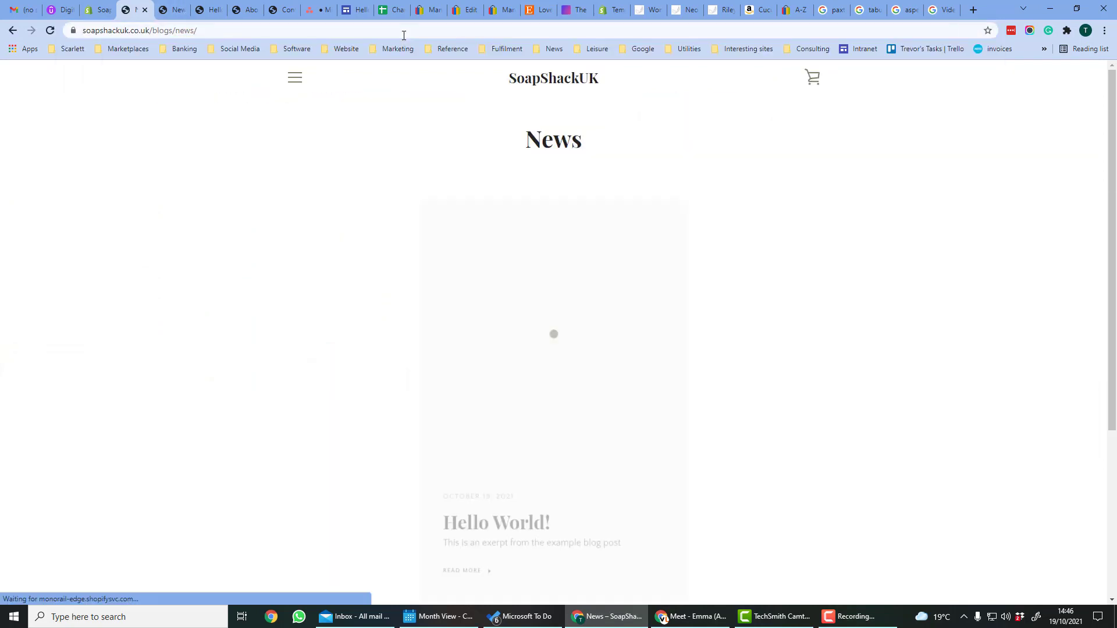
# Browse the Hello World card on the listing, then return to the post editor in the admin
pyautogui.scroll(-1, 603, 331)
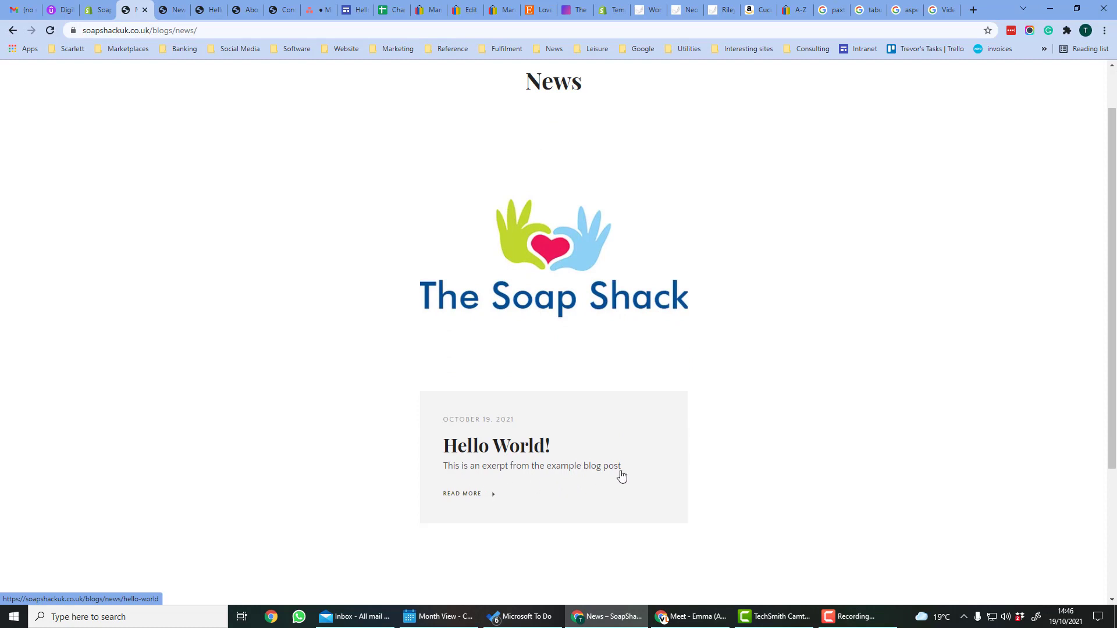
pyautogui.scroll(1, 613, 342)
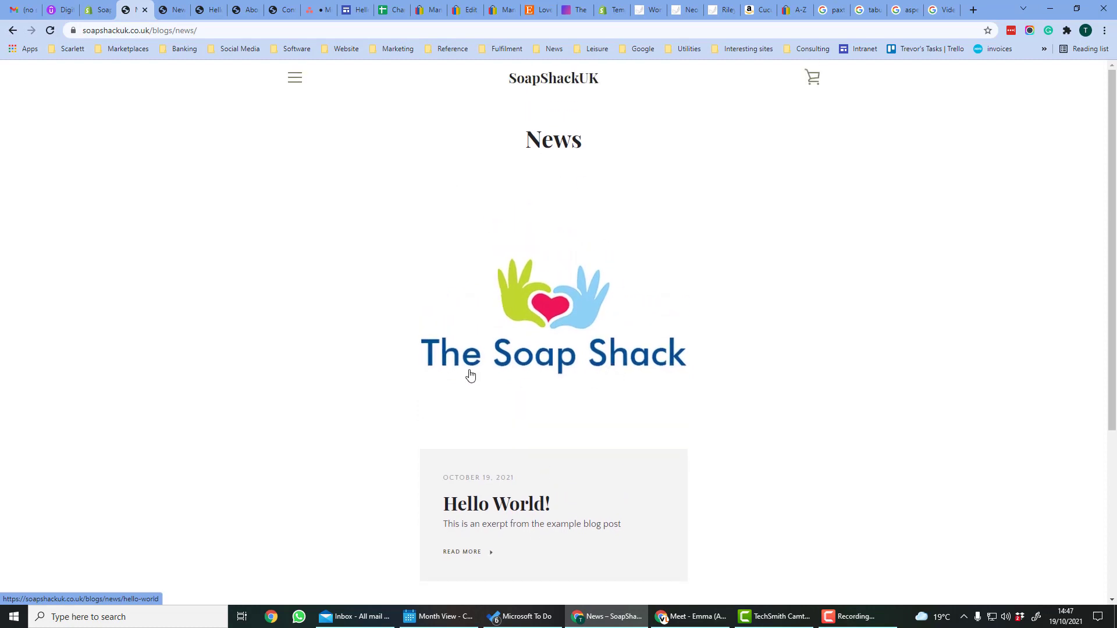
pyautogui.scroll(-2, 548, 386)
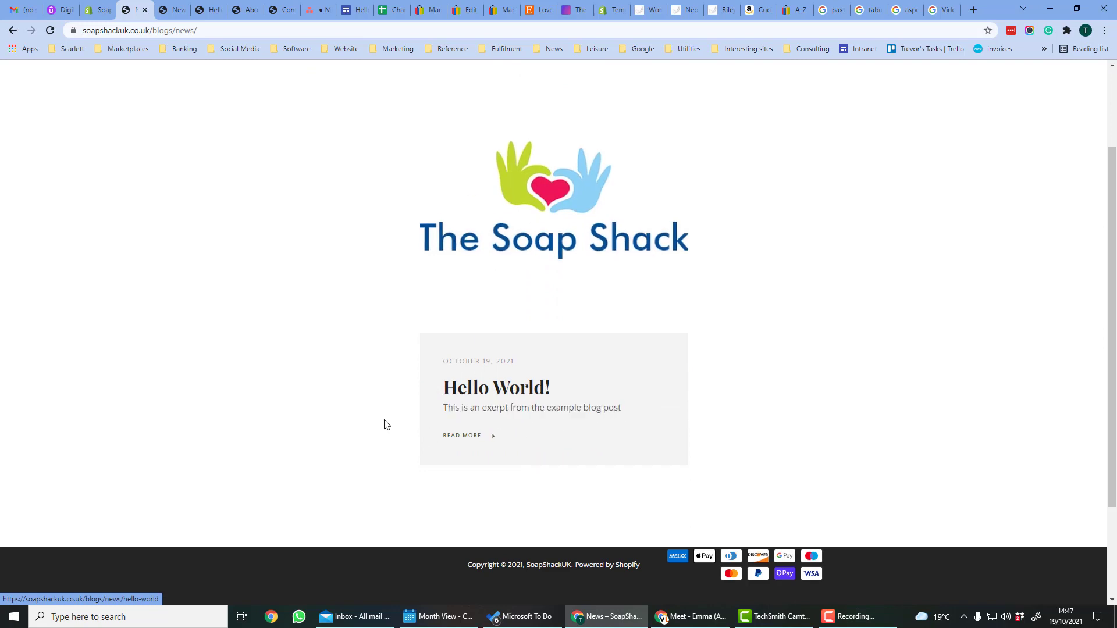
pyautogui.scroll(1, 340, 404)
pyautogui.hotkey('ctrl', 'shift', 'Tab')
pyautogui.scroll(-2, 697, 351)
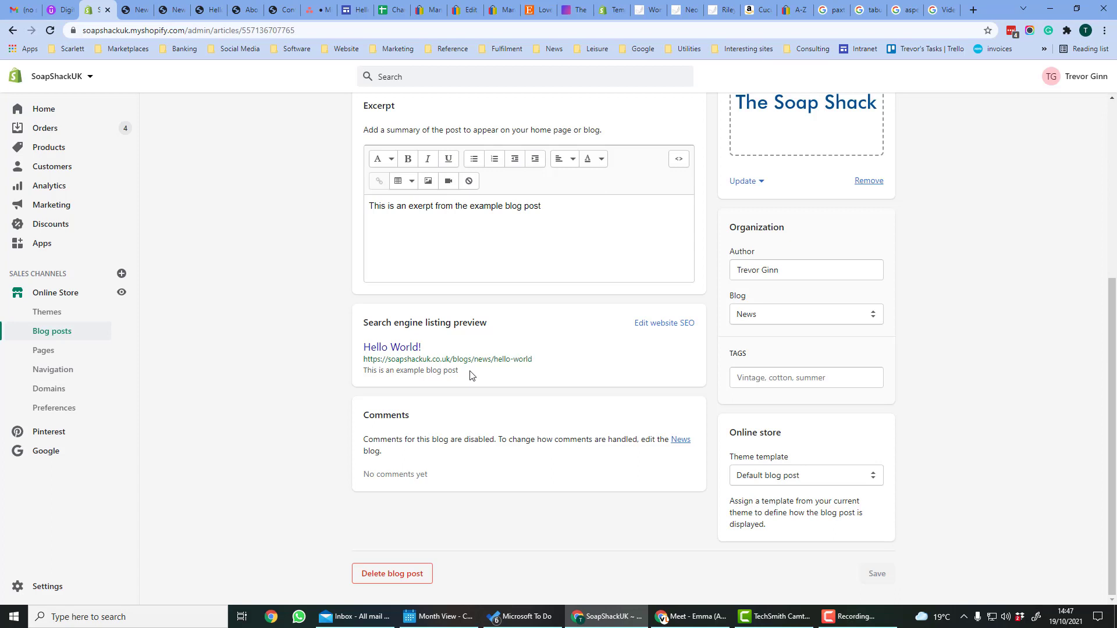
# Review the post's search engine listing preview and reveal its editable SEO fields
pyautogui.tripleClick(460, 350)
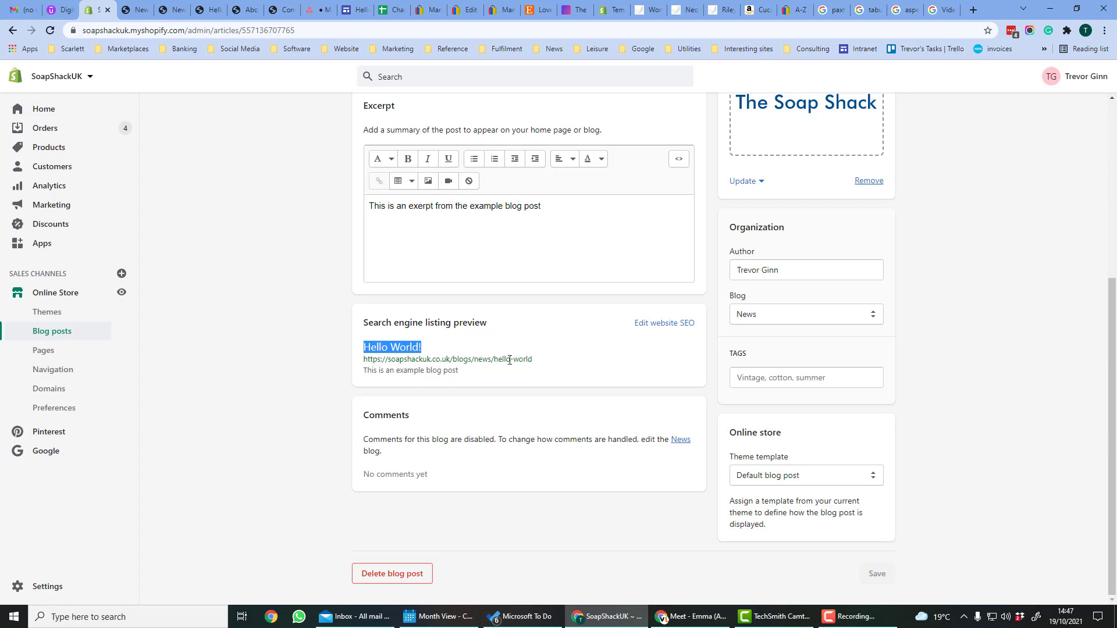
pyautogui.moveTo(459, 371); pyautogui.dragTo(360, 377)
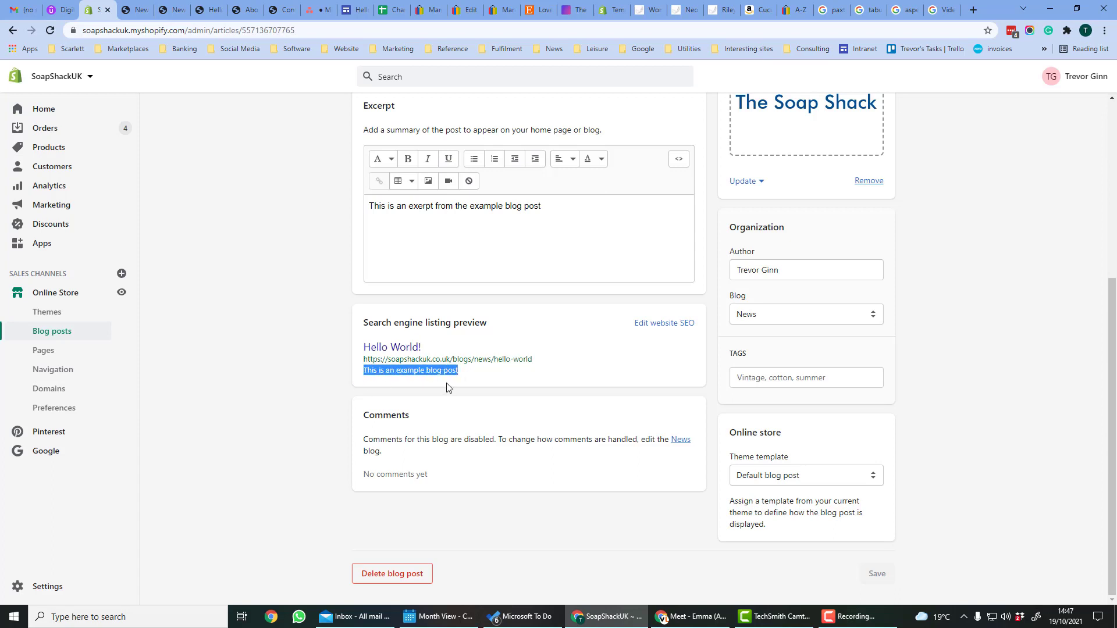
pyautogui.scroll(1, 581, 264)
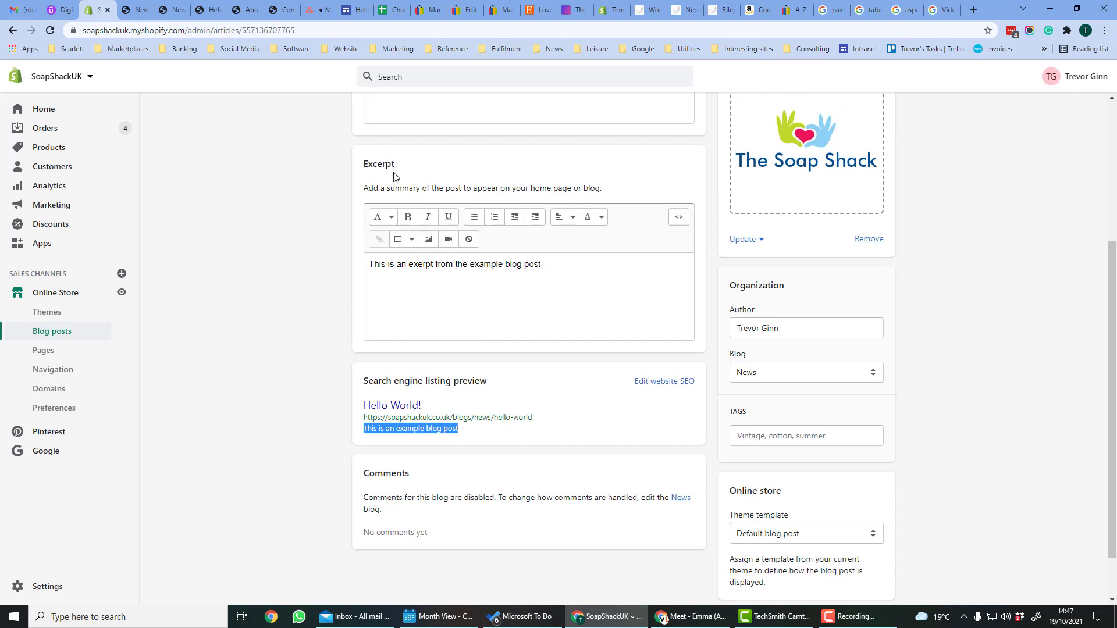
pyautogui.click(662, 383)
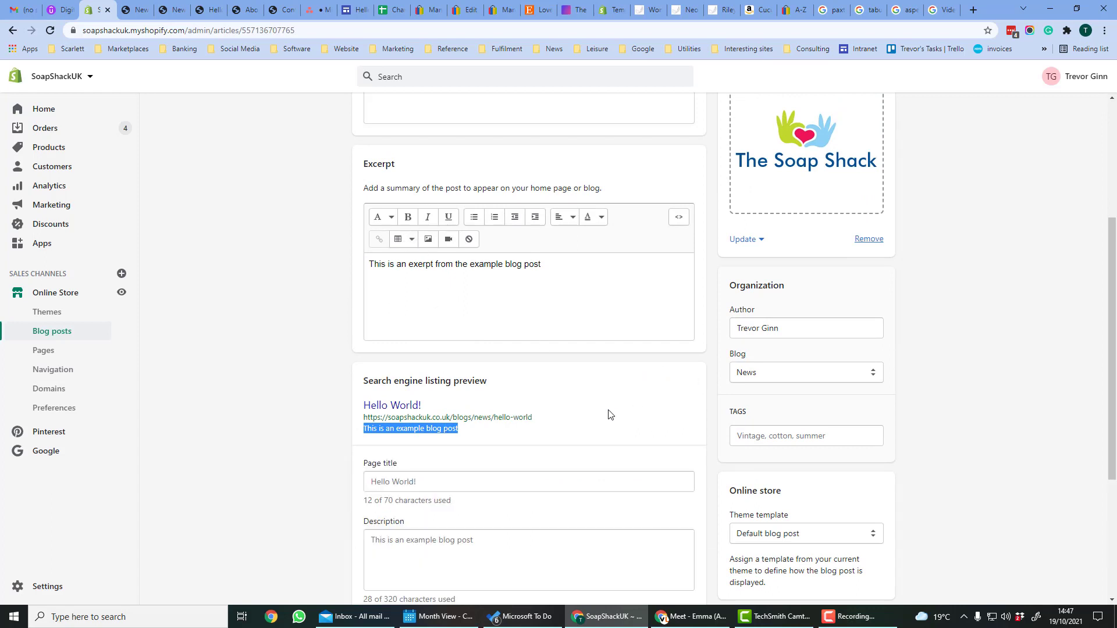
pyautogui.scroll(-2, 436, 427)
# Set SEO title 'Hello Baby - Baby and nursery products', extend the description, and append -baby-stuff to the handle
pyautogui.click(460, 369)
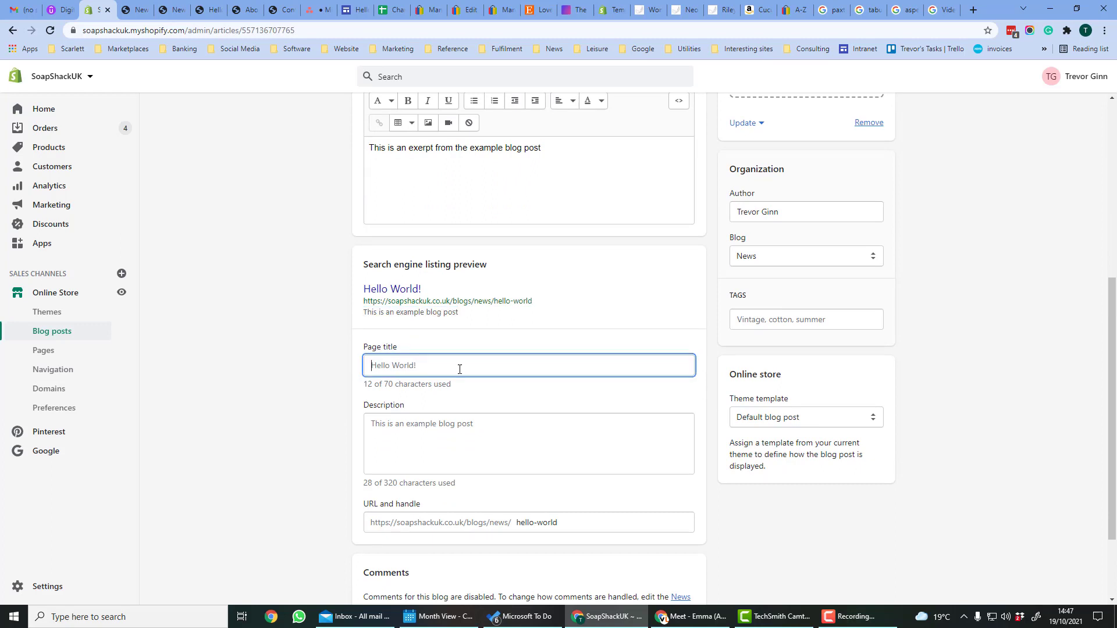
pyautogui.write('Hello Baby ')
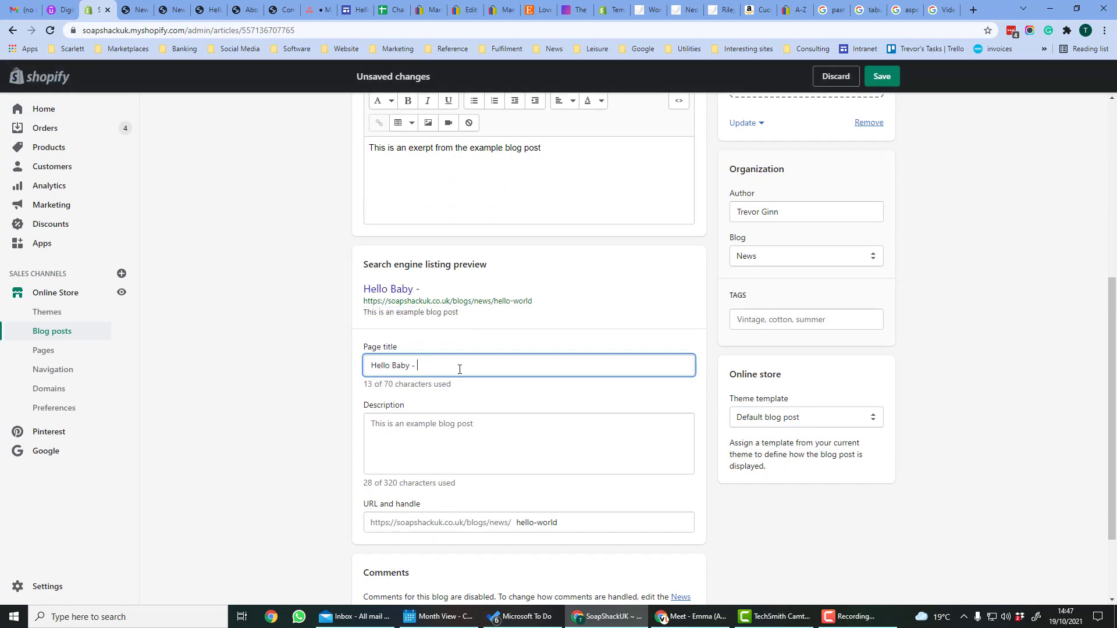
pyautogui.write('- Baby and nursery products')
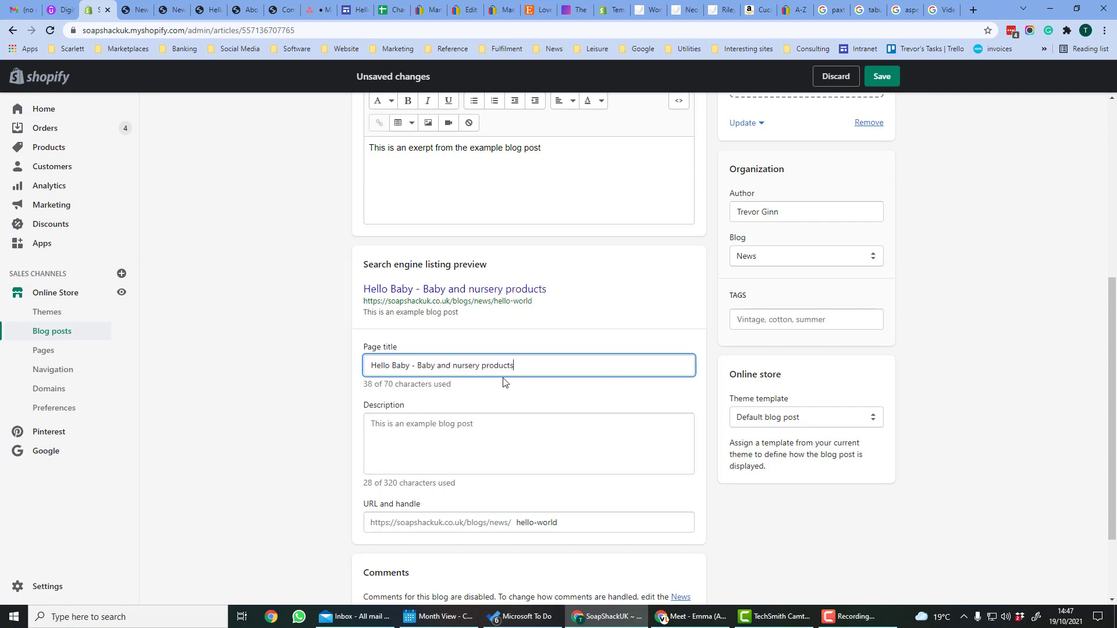
pyautogui.click(512, 438)
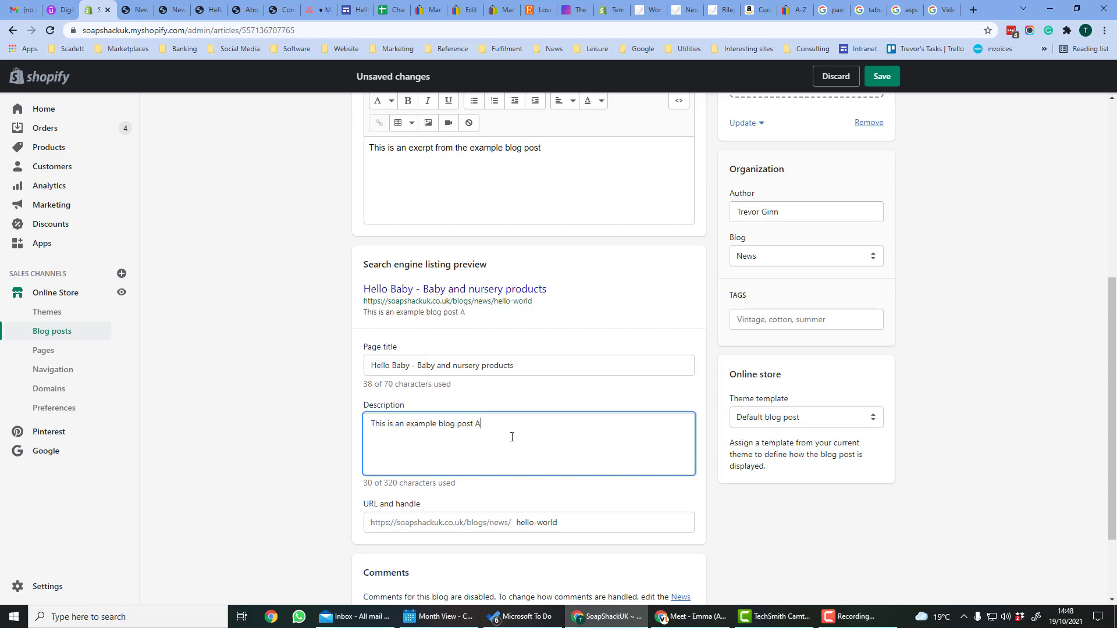
pyautogui.write('Abt')
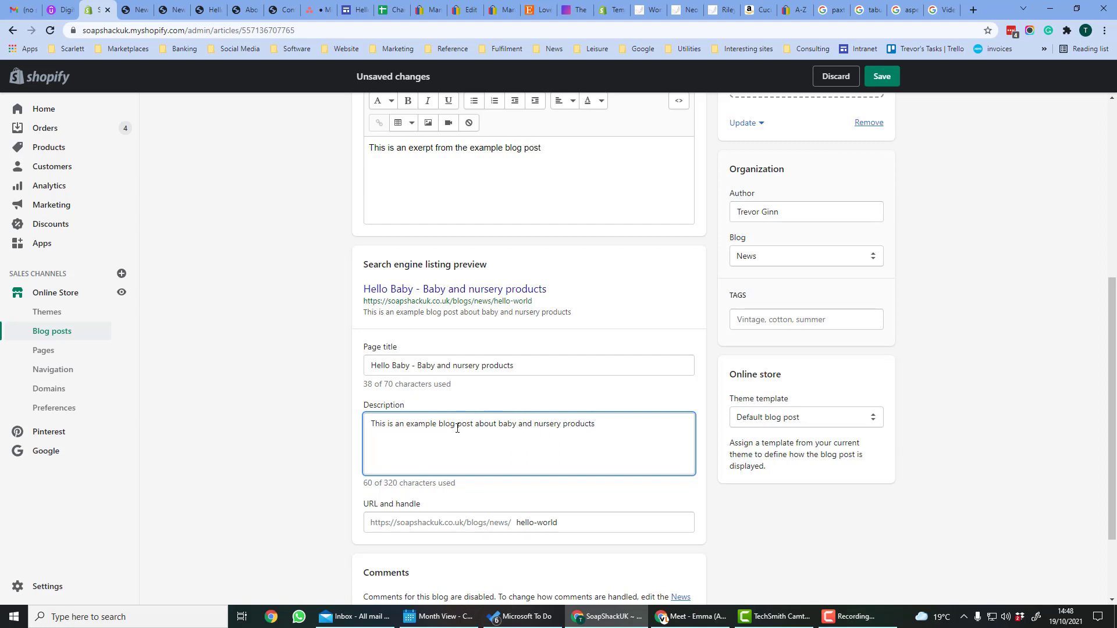
pyautogui.click(579, 522)
pyautogui.scroll(-2, 516, 550)
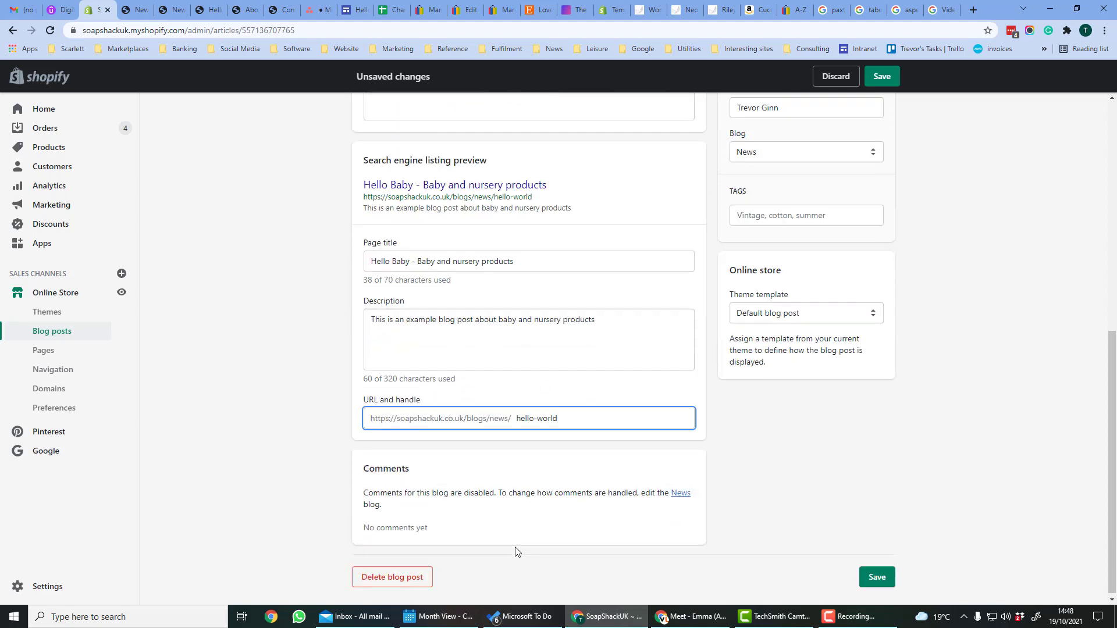
pyautogui.write('-')
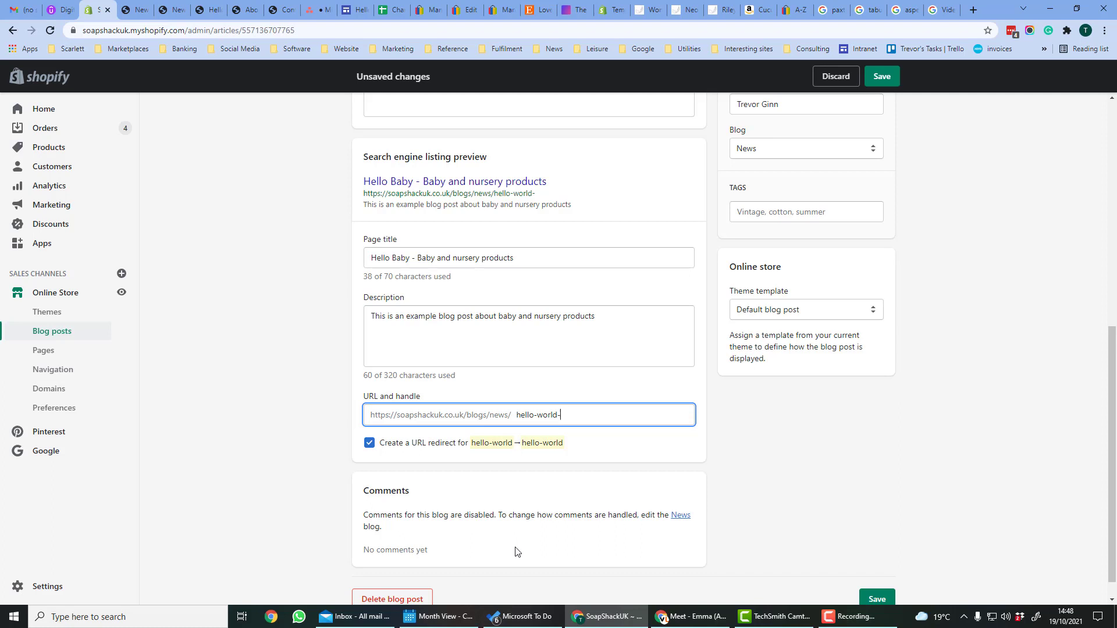
pyautogui.write('baby-stuff')
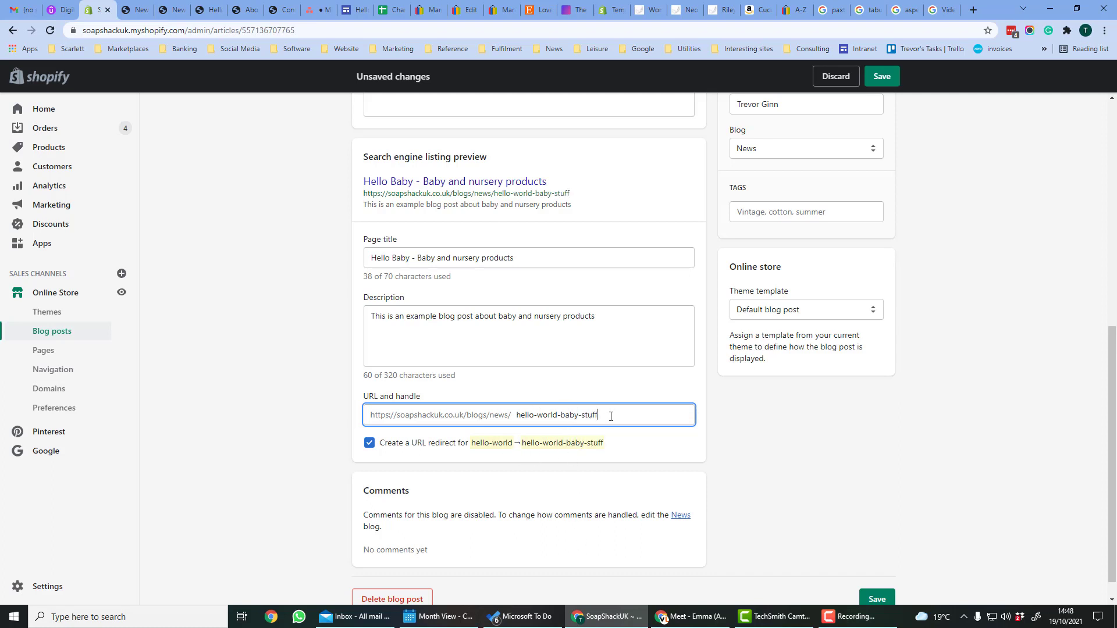
pyautogui.moveTo(611, 416); pyautogui.dragTo(558, 415)
pyautogui.scroll(4, 556, 443)
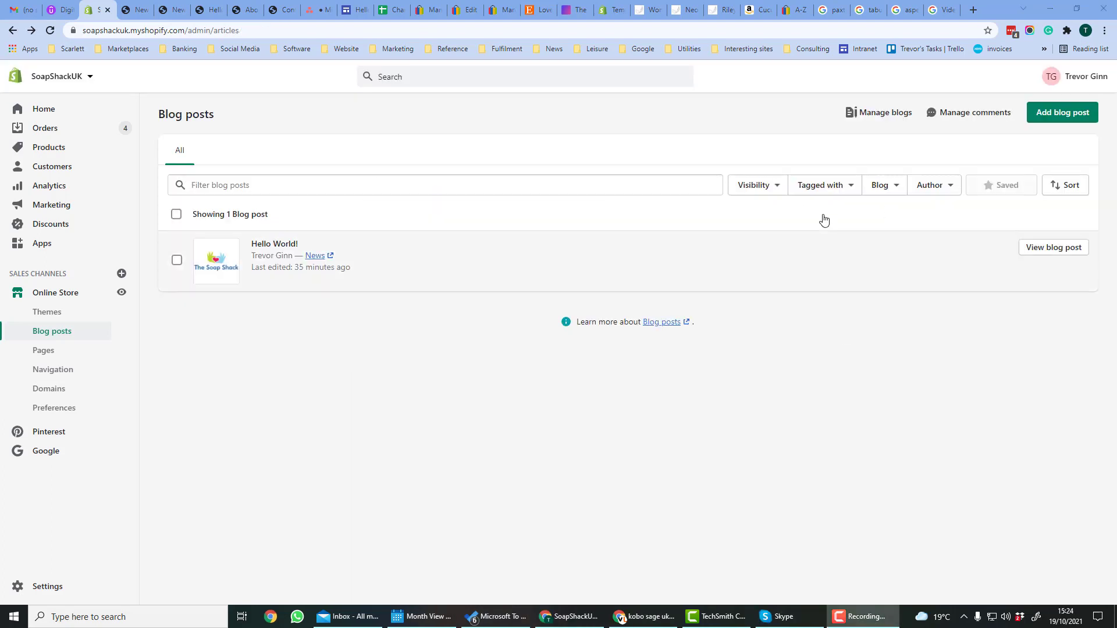
# Check that News and Product launches blogs exist, view News on the storefront, then return to Blog posts
pyautogui.click(874, 117)
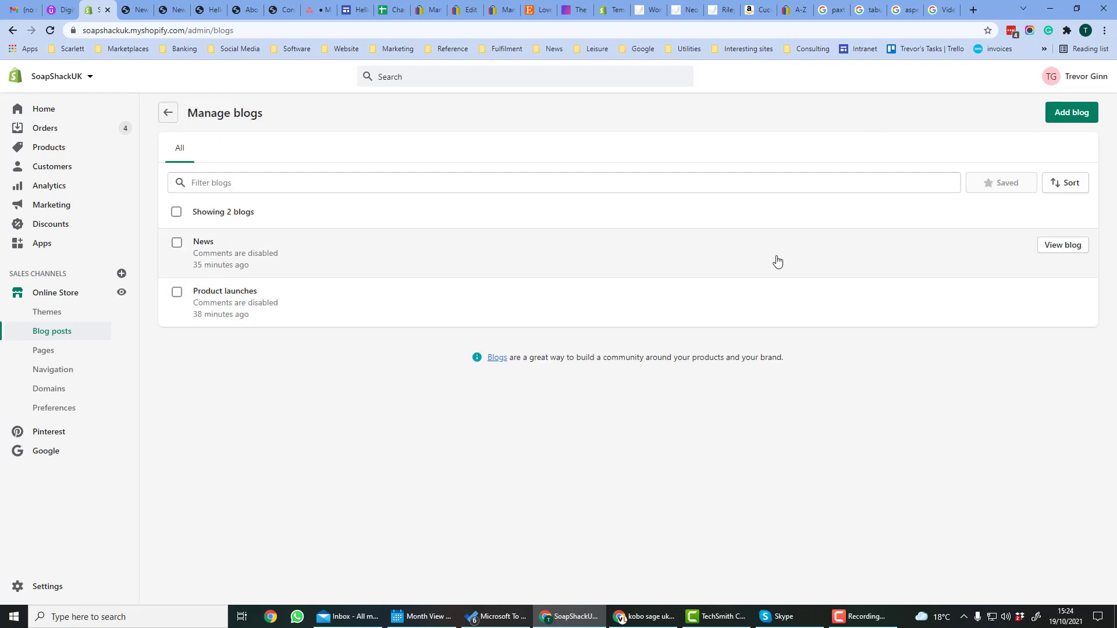
pyautogui.click(1067, 246)
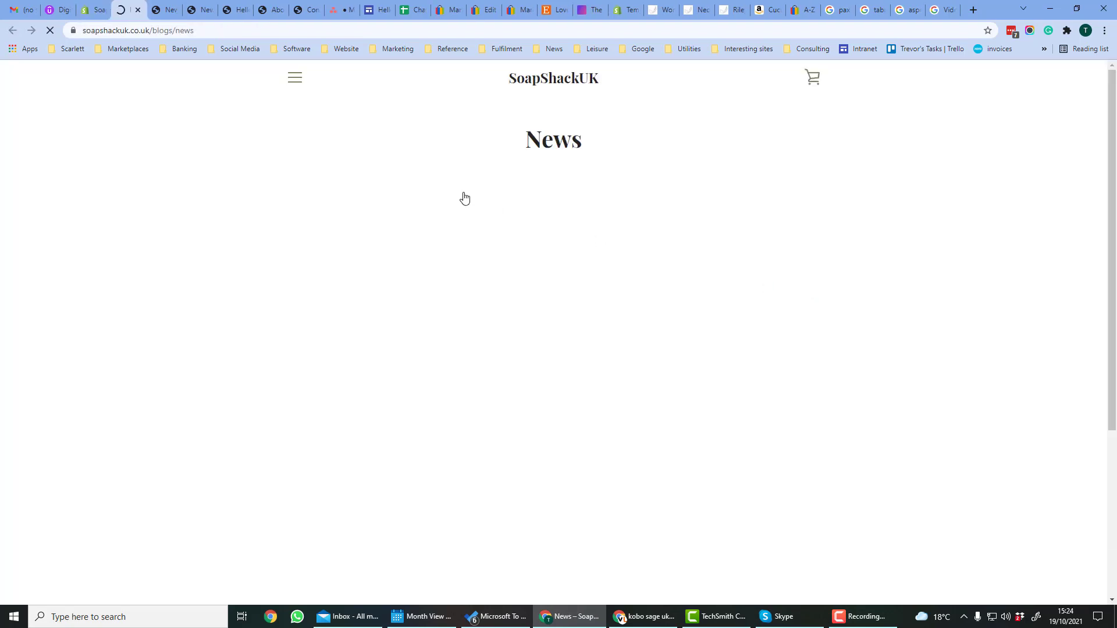
pyautogui.click(63, 32)
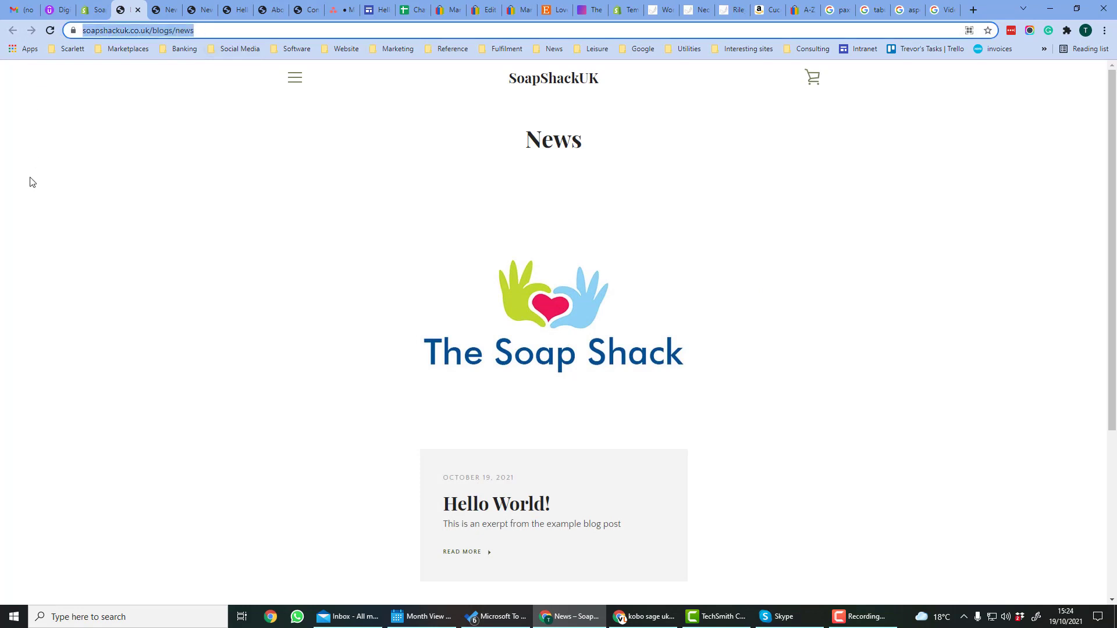
pyautogui.hotkey('ctrl', 'shift', 'Tab')
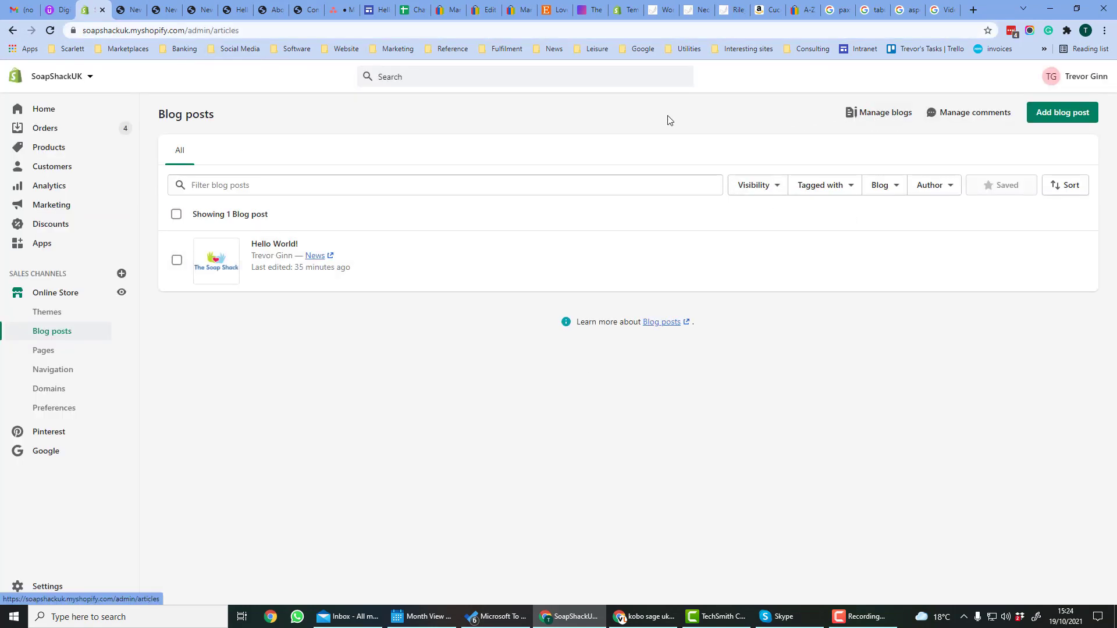
# Go to the Manage comments page, which shows no blog comments yet
pyautogui.click(968, 113)
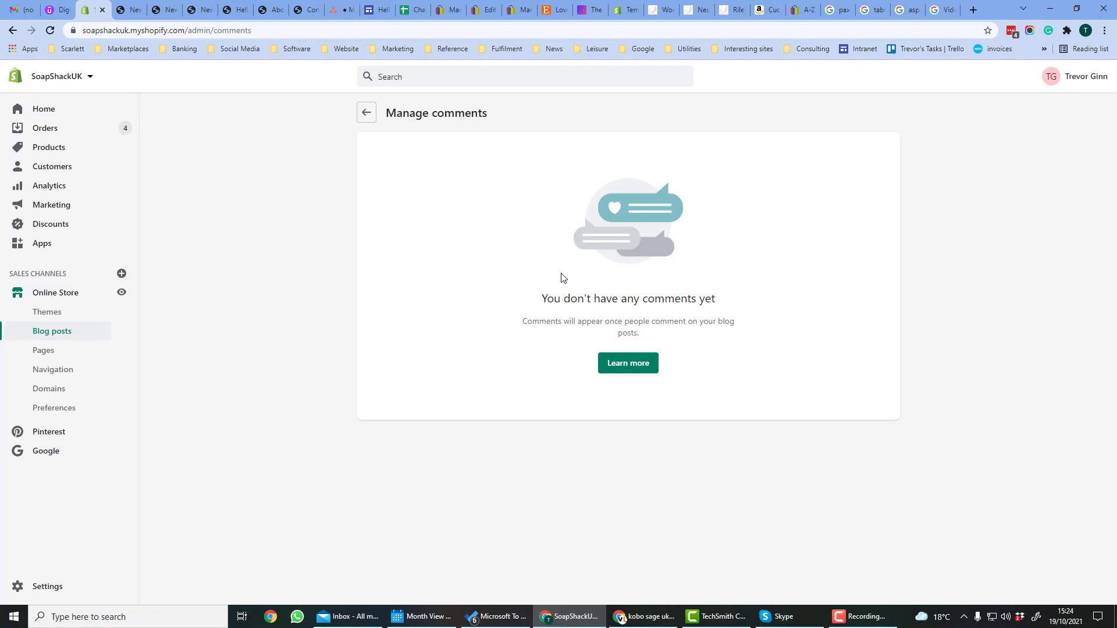